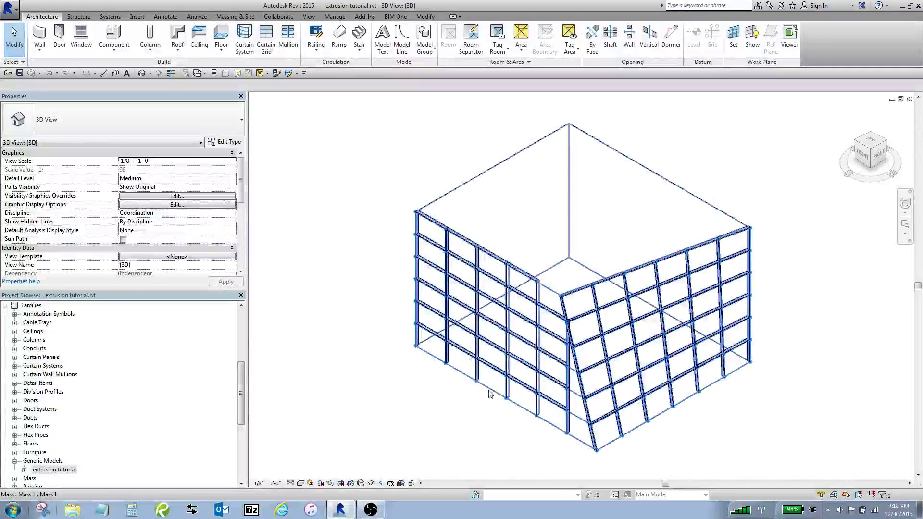
Select one 'extrusion tutorial' mullion generic model on the mass's curtain grid
scroll(489, 393, "up", 5)
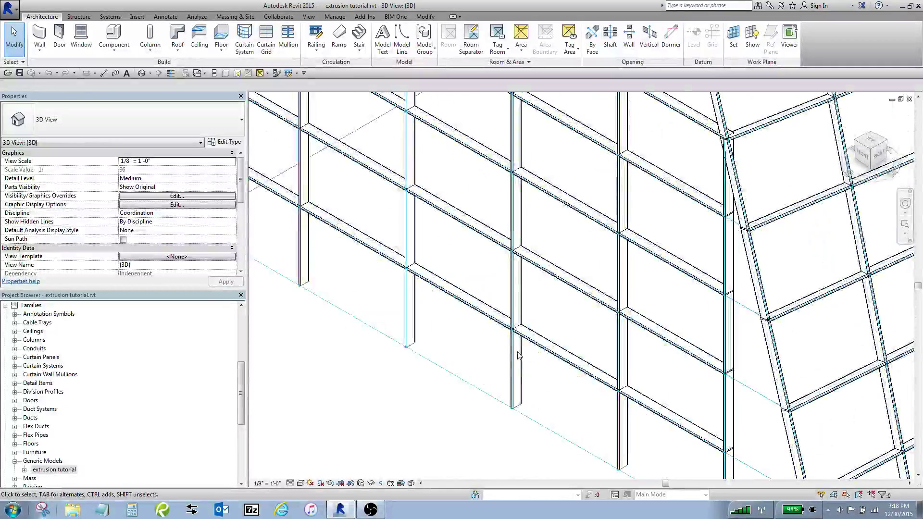
scroll(517, 355, "down", 5)
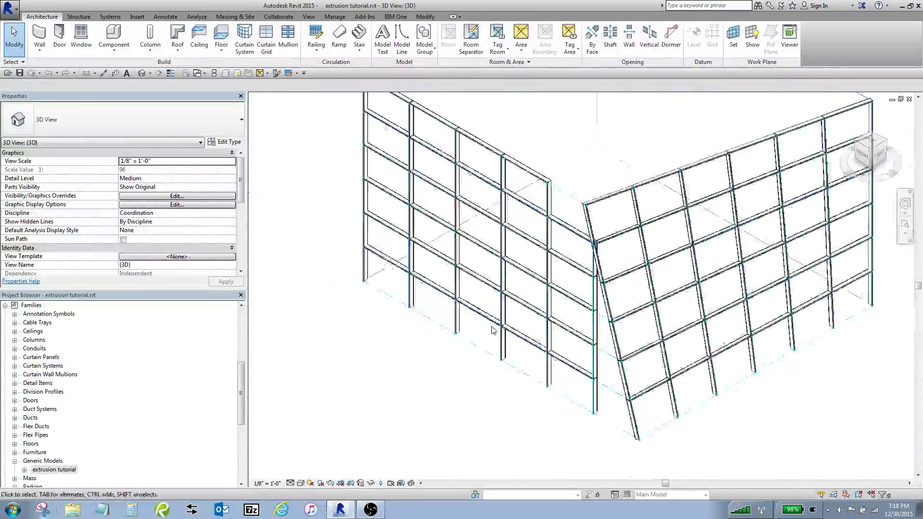
scroll(493, 330, "down", 2)
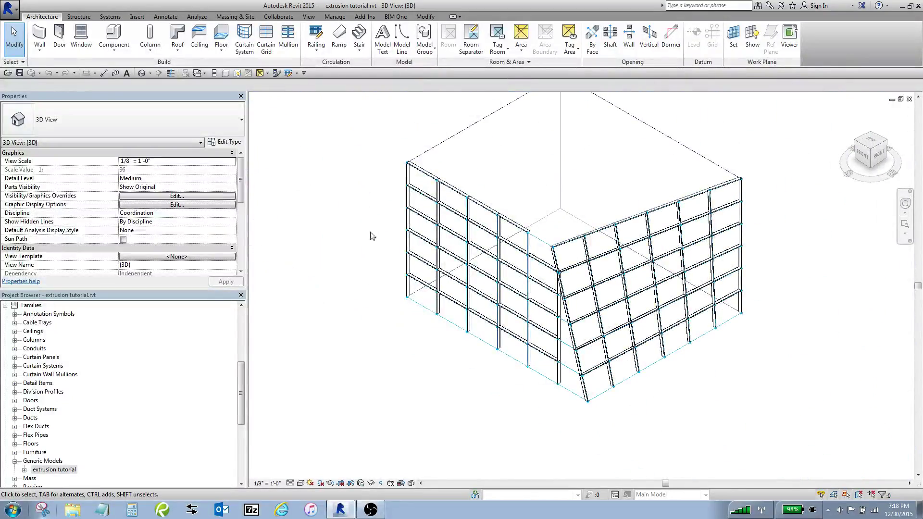
key("Tab")
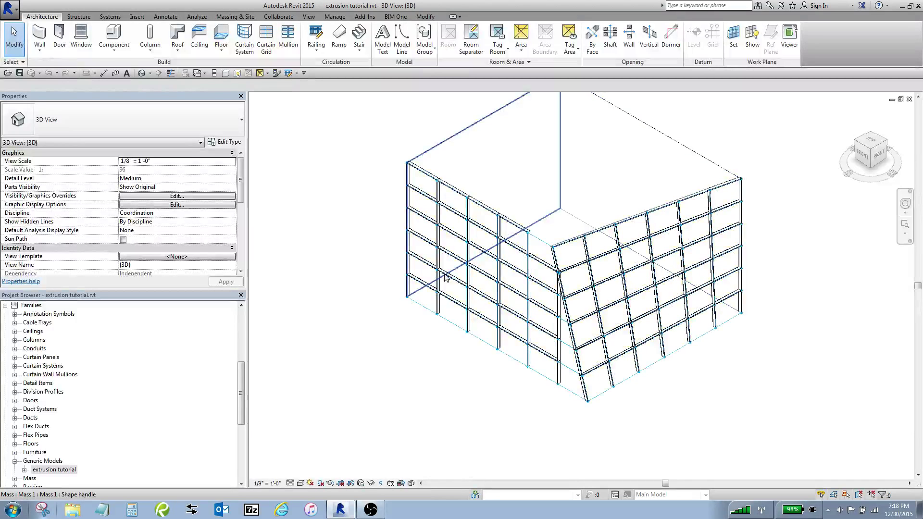
left_click(445, 278)
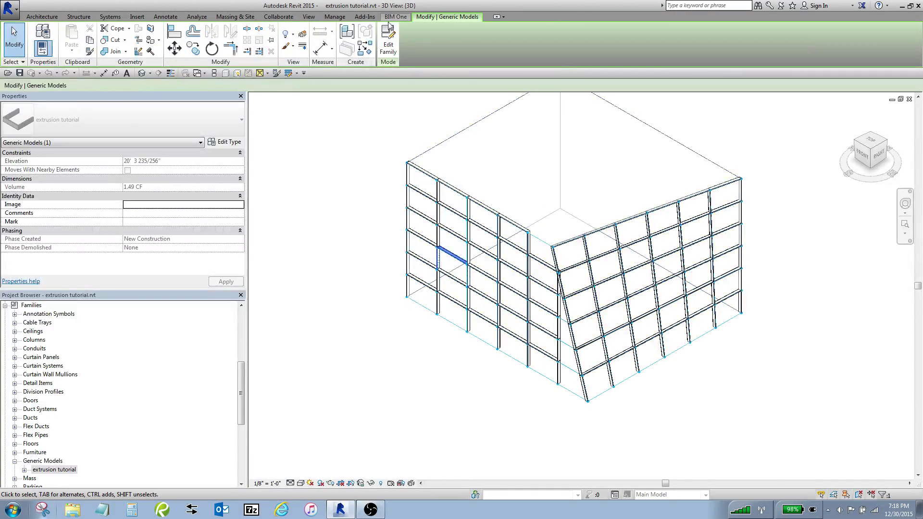
Open the 'extrusion tutorial' family in the Family Editor and select its Outside extrusion
left_click(391, 44)
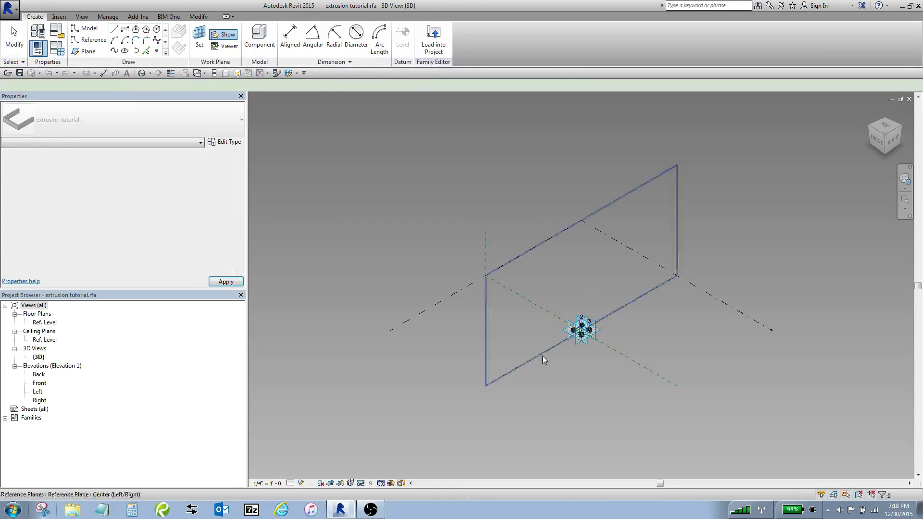
scroll(527, 356, "up", 6)
scroll(527, 356, "up", 2)
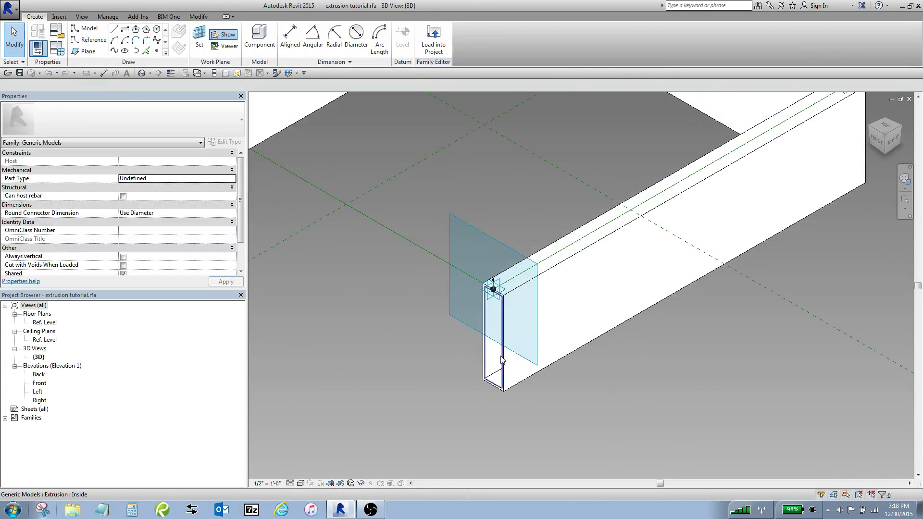
left_click(511, 358)
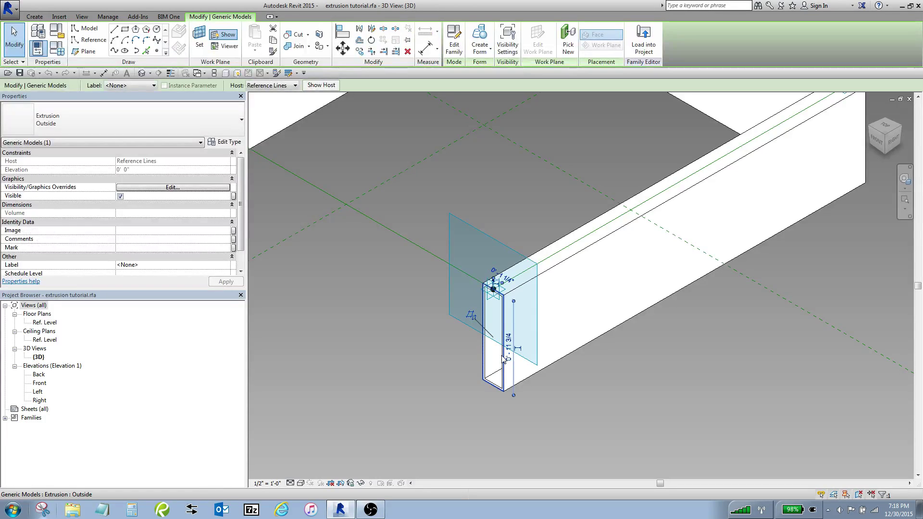
scroll(503, 358, "up", 4)
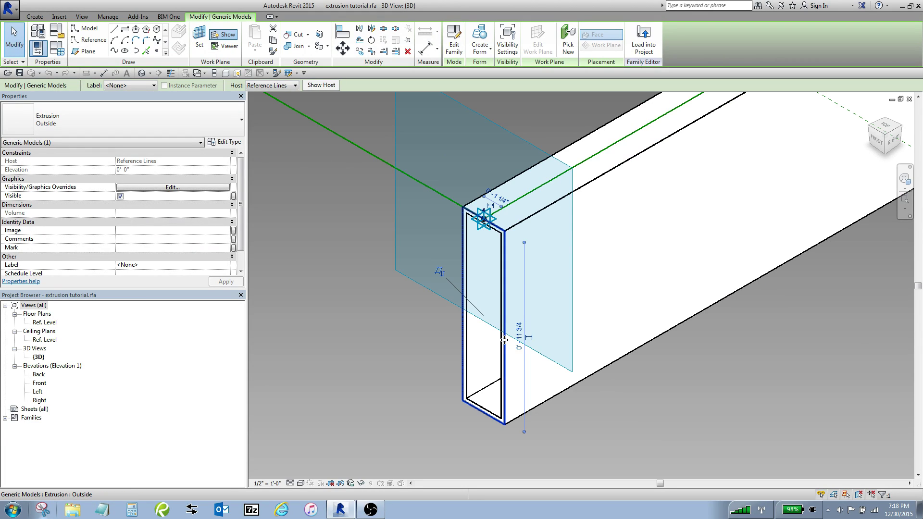
Link the Outside extrusion's D dimension to a new family parameter named Mullion D
left_click(224, 142)
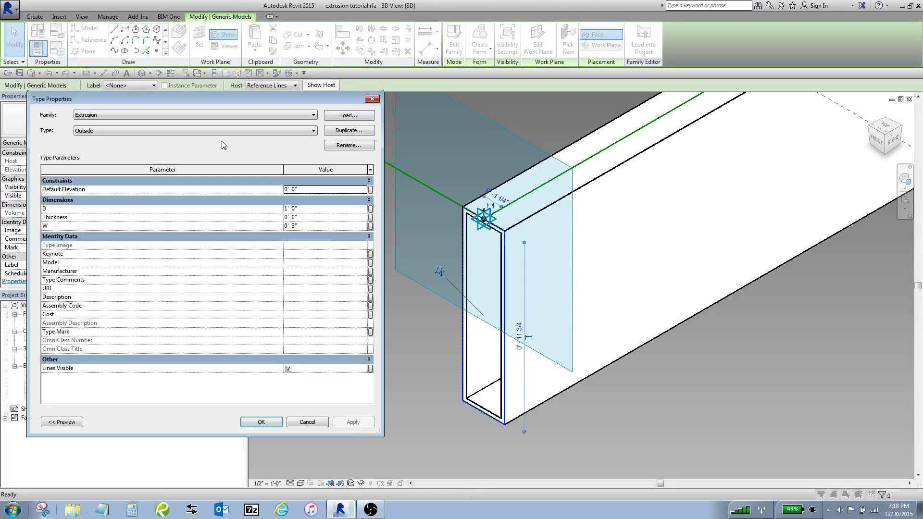
left_click(370, 212)
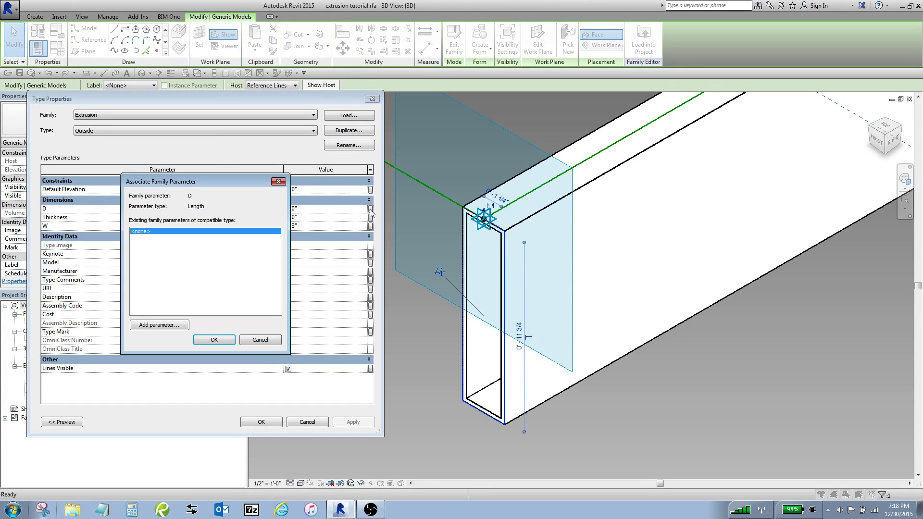
left_click(159, 326)
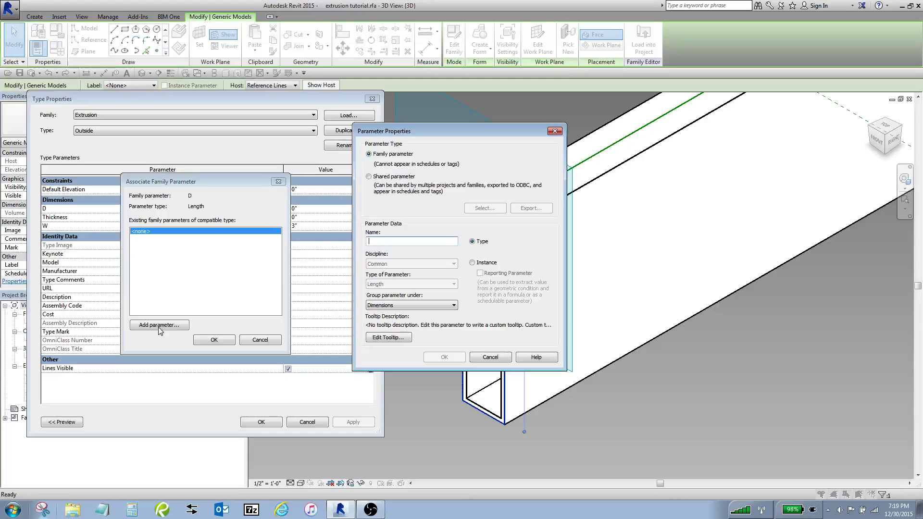
type("Mullion ")
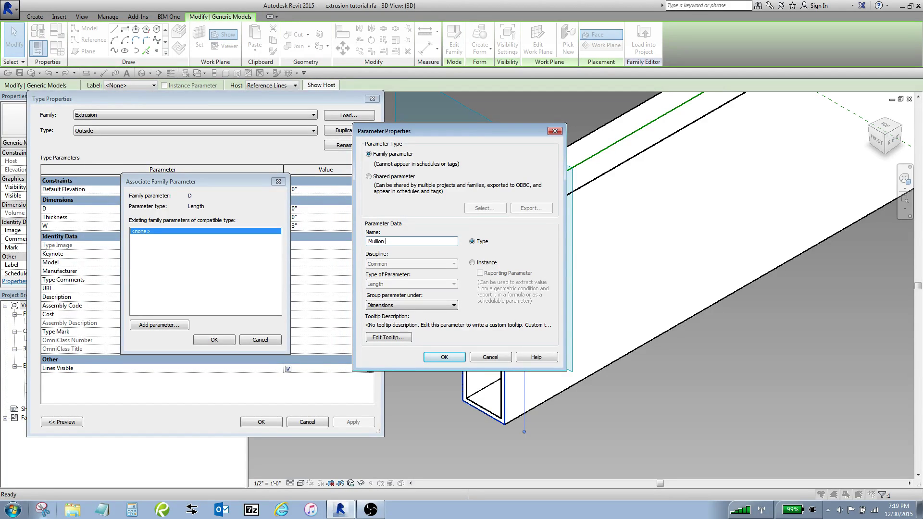
type("D")
left_click(429, 358)
left_click(213, 341)
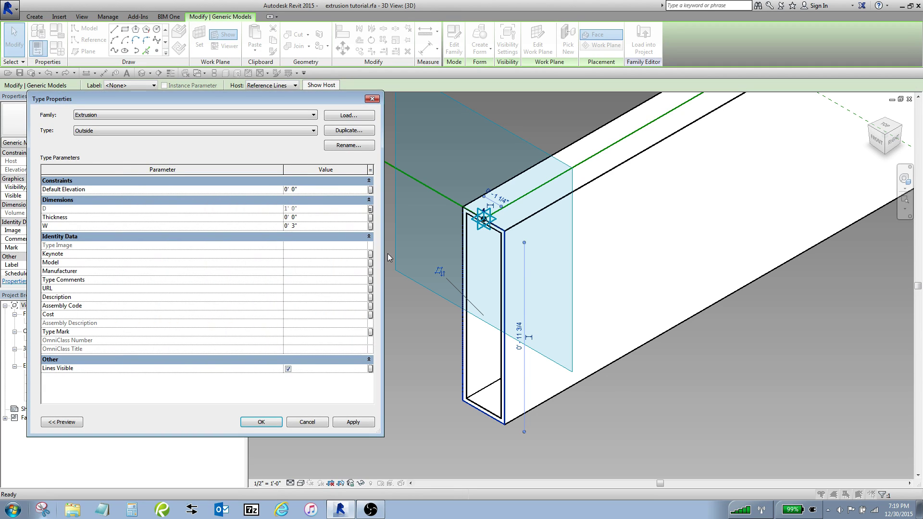
Link the W dimension to a new family parameter named Mullion W
left_click(370, 226)
left_click(167, 326)
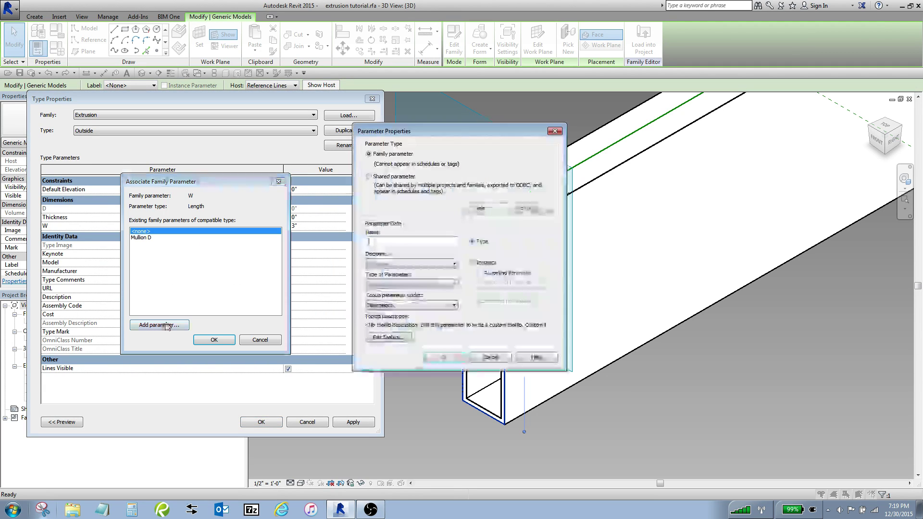
type("Mullion W")
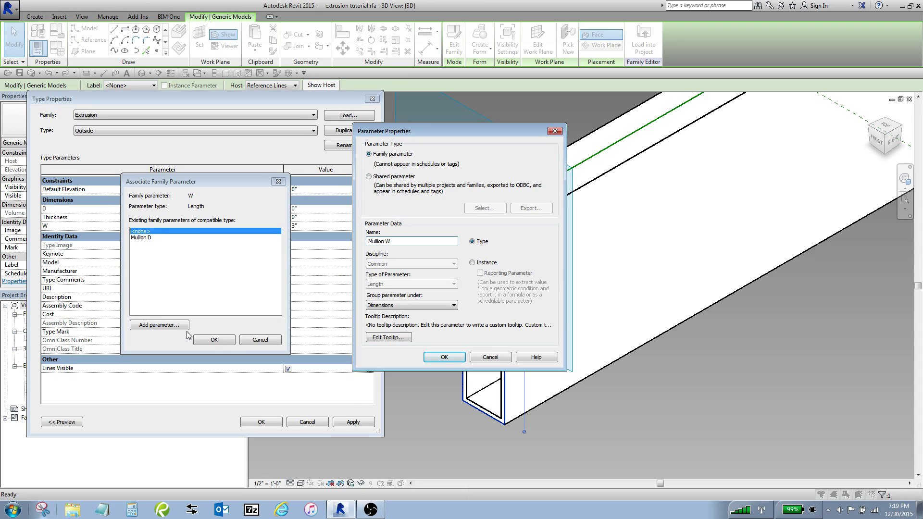
left_click(443, 357)
left_click(214, 339)
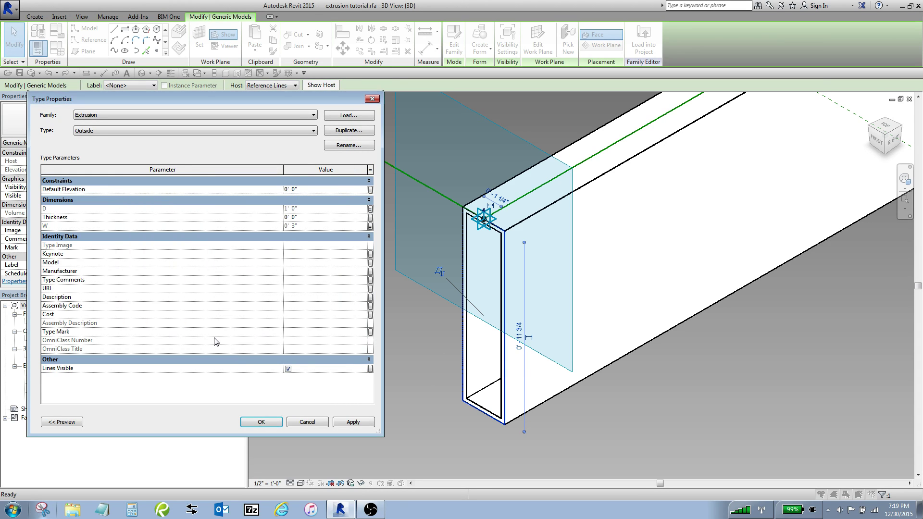
Select the Inside extrusion and link its D dimension to Mullion D
left_click(261, 422)
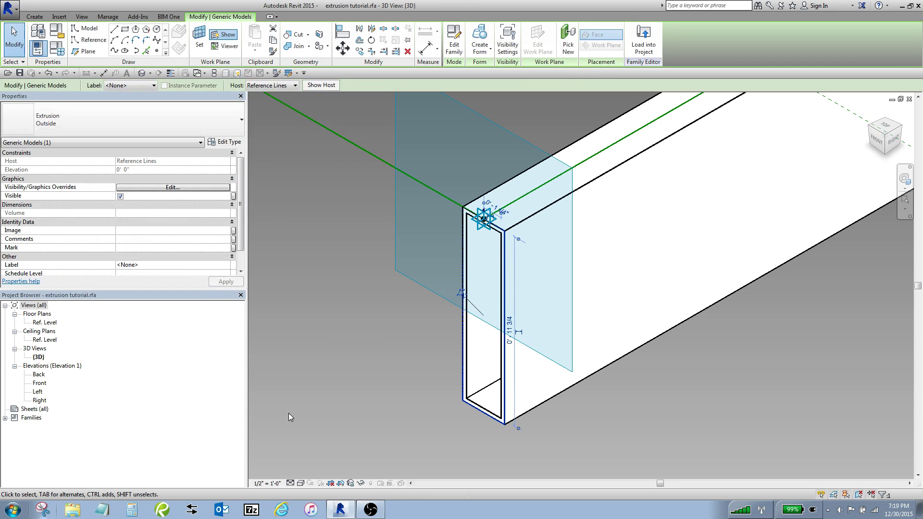
left_click(416, 391)
left_click(464, 342)
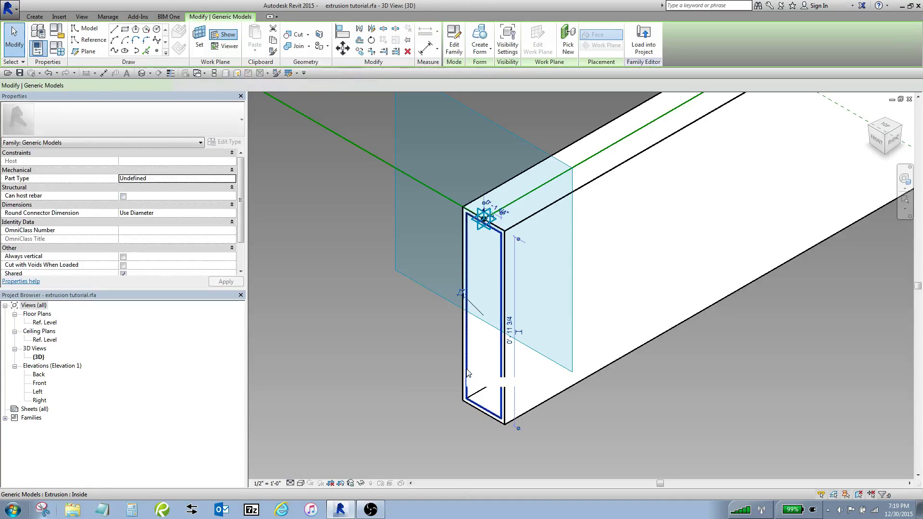
left_click(237, 143)
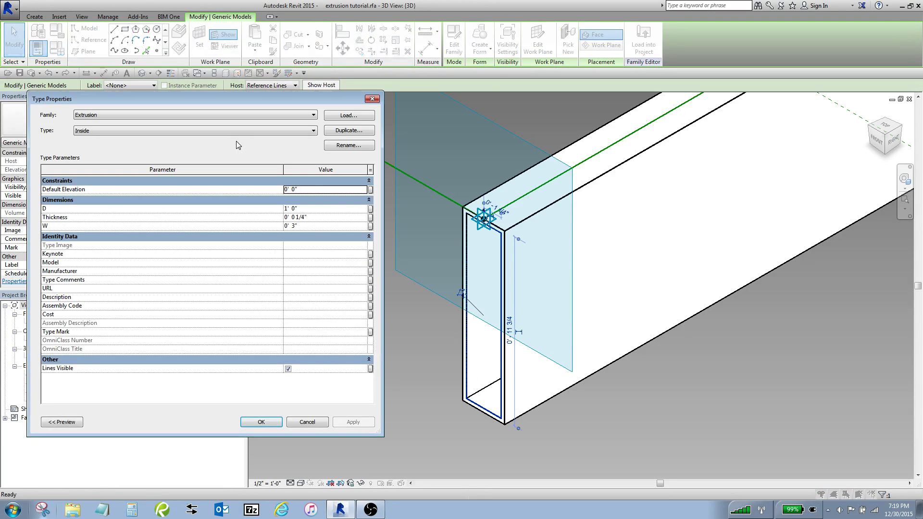
left_click(370, 208)
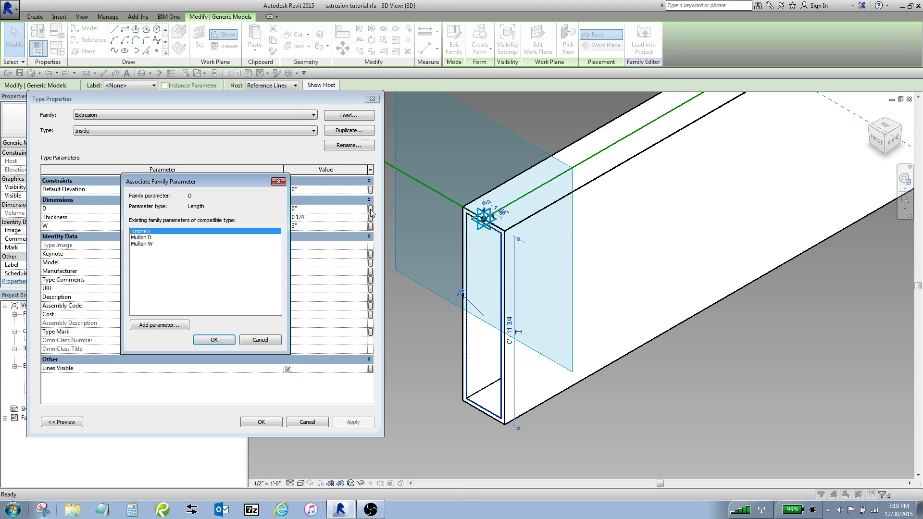
left_click(152, 237)
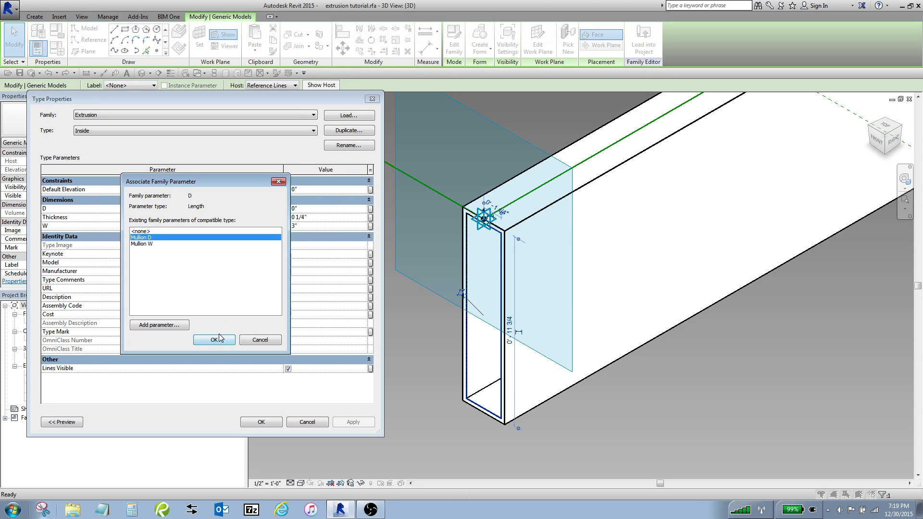
left_click(215, 339)
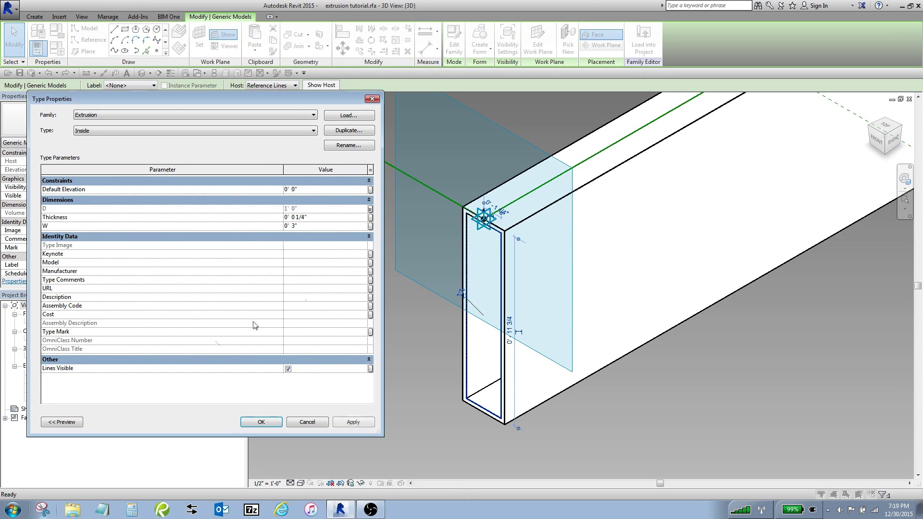
Link W to Mullion W and Thickness to a new Mullion Thickness parameter
left_click(370, 226)
left_click(146, 244)
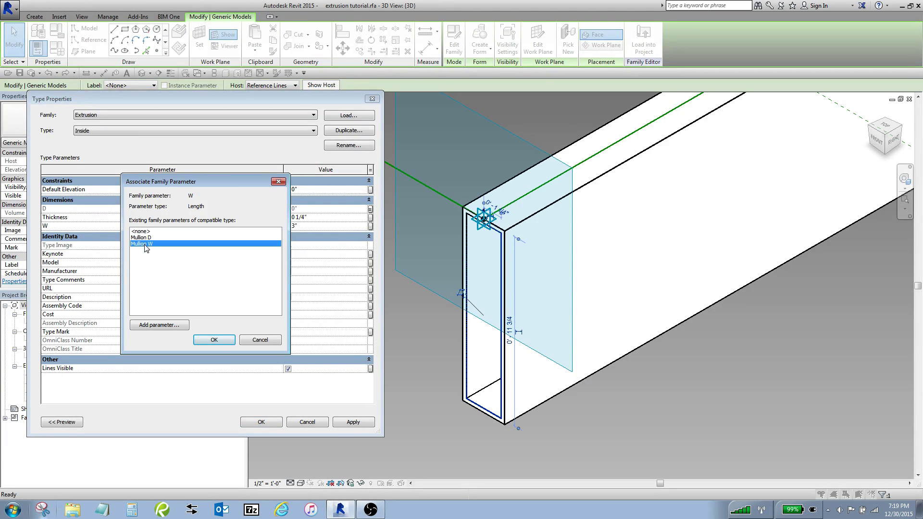
left_click(215, 340)
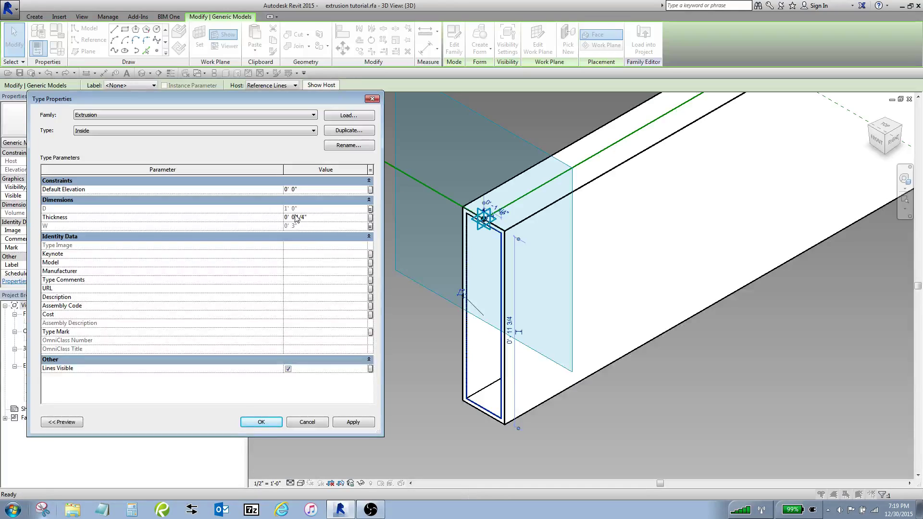
left_click(370, 218)
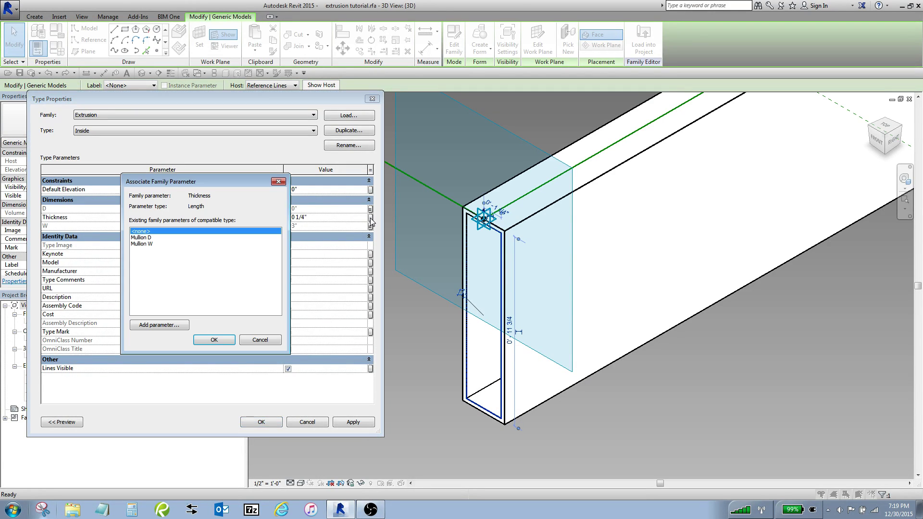
left_click(153, 325)
type("Mullion Thi")
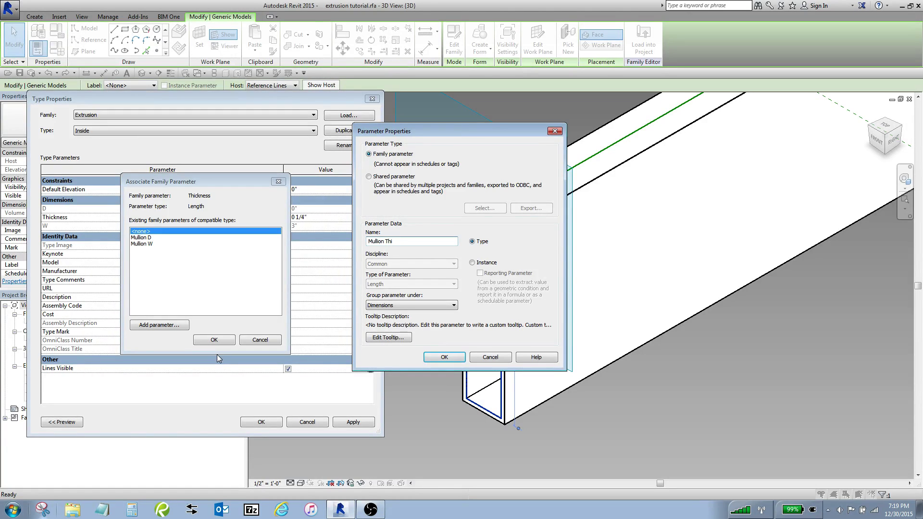
type("ckness")
left_click(444, 357)
left_click(215, 341)
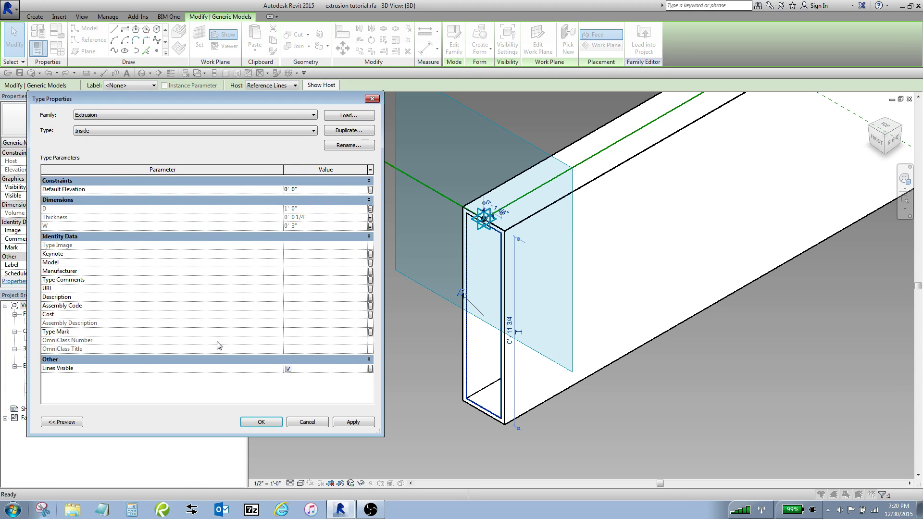
left_click(261, 421)
Load the edited family into the project, overwriting the existing version and its parameter values
left_click(297, 373)
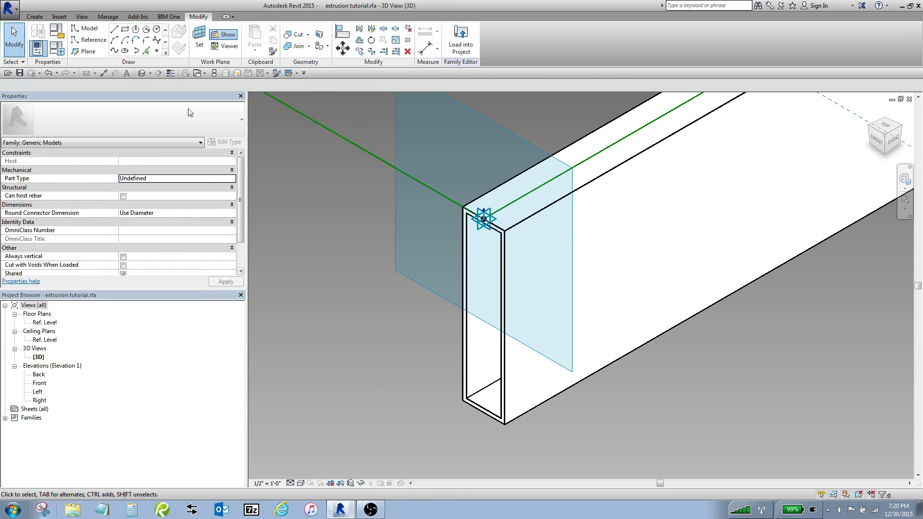
left_click(460, 41)
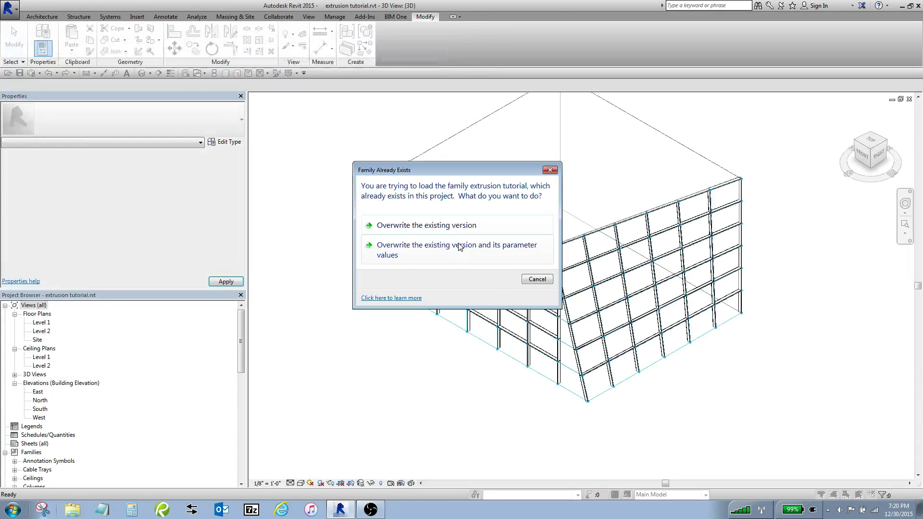
left_click(459, 247)
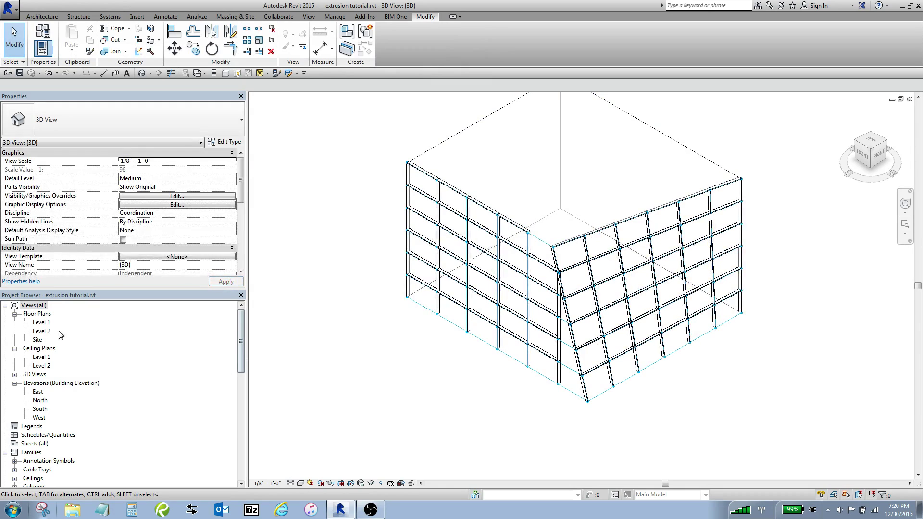
left_click(5, 306)
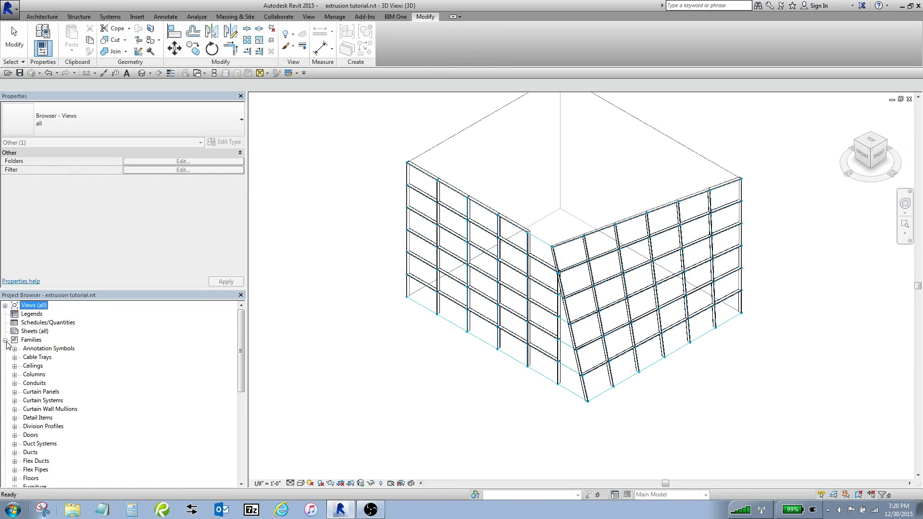
Open the 'extrusion tutorial' type properties from Generic Models in the Project Browser
left_click_drag(243, 347, 255, 443)
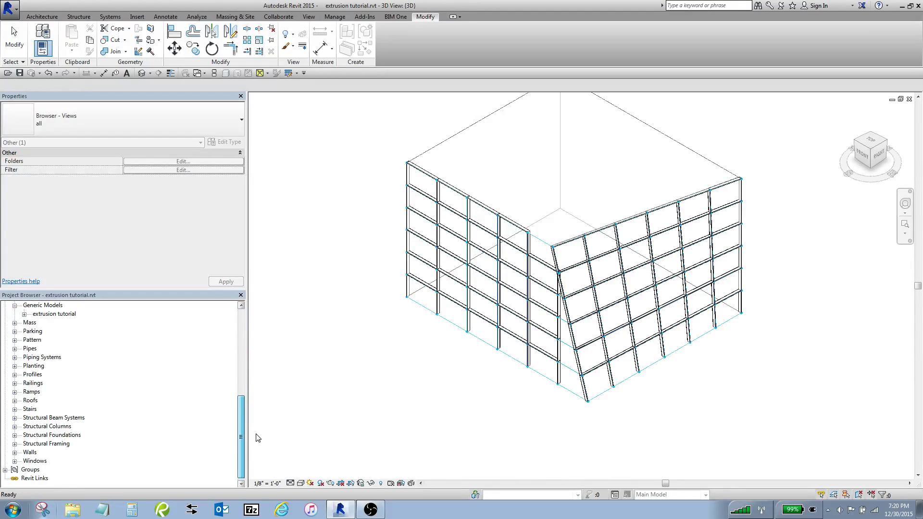
left_click(14, 349)
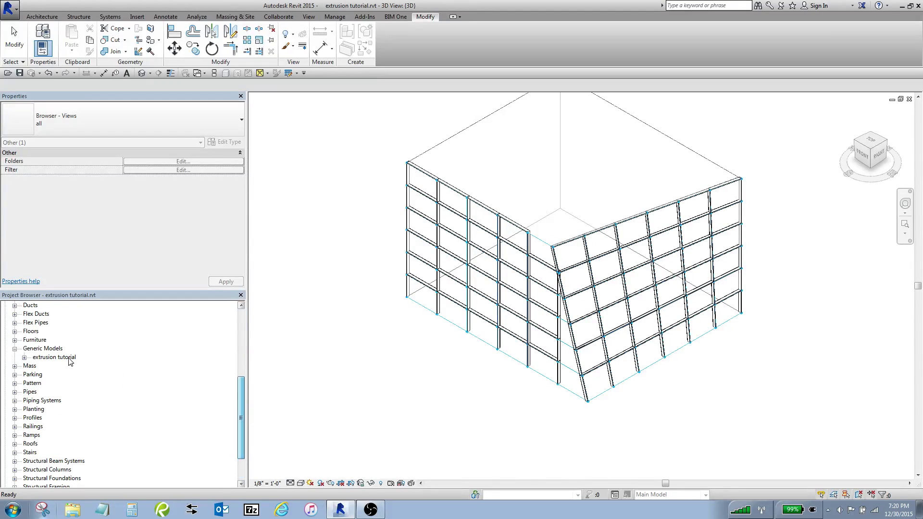
left_click(24, 358)
double_click(72, 366)
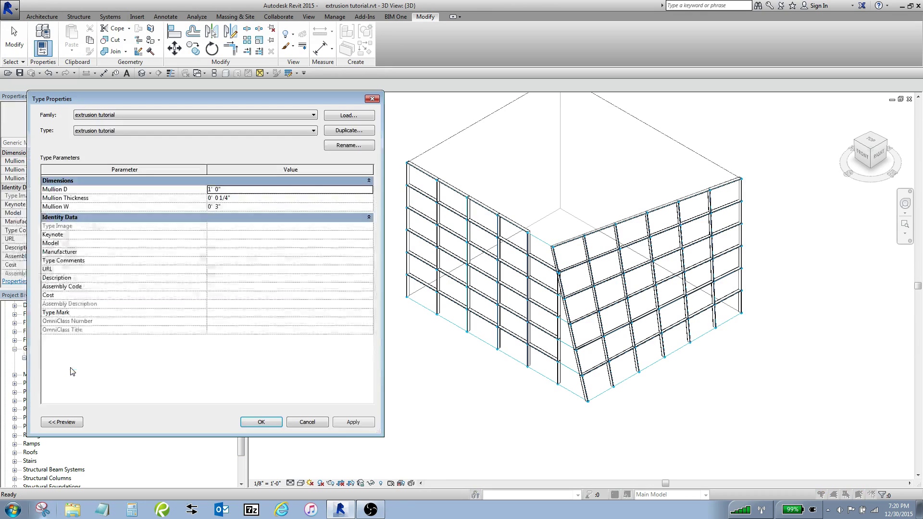
left_click_drag(275, 100, 260, 135)
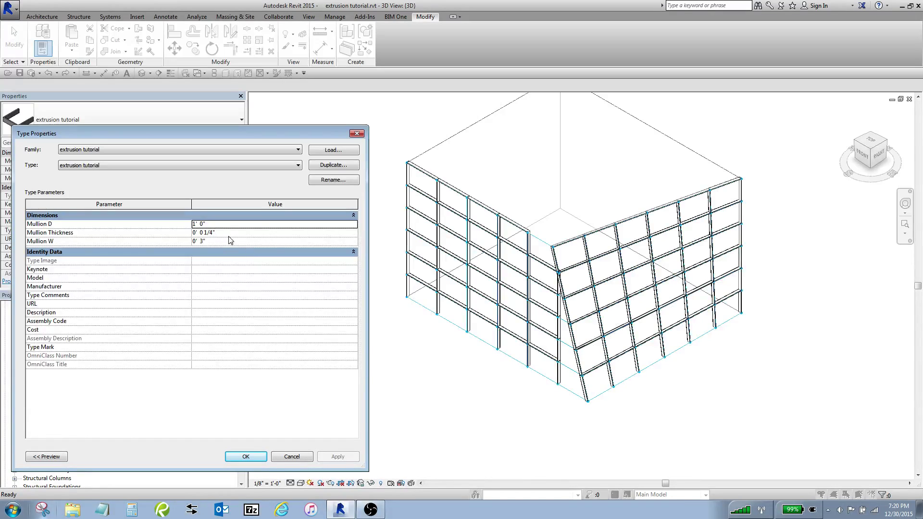
Apply Mullion D 2' and Mullion W 6', which triggers a can't-make-type error
left_click(216, 225)
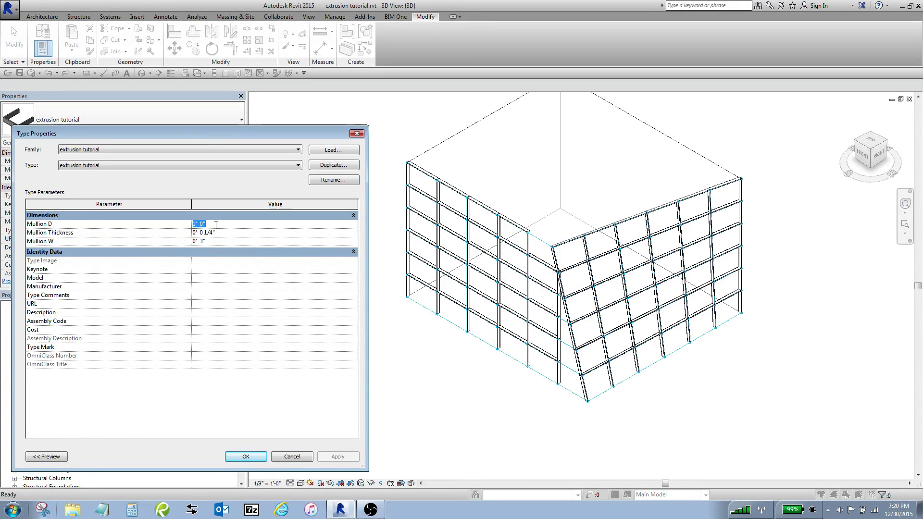
type("2")
left_click(225, 241)
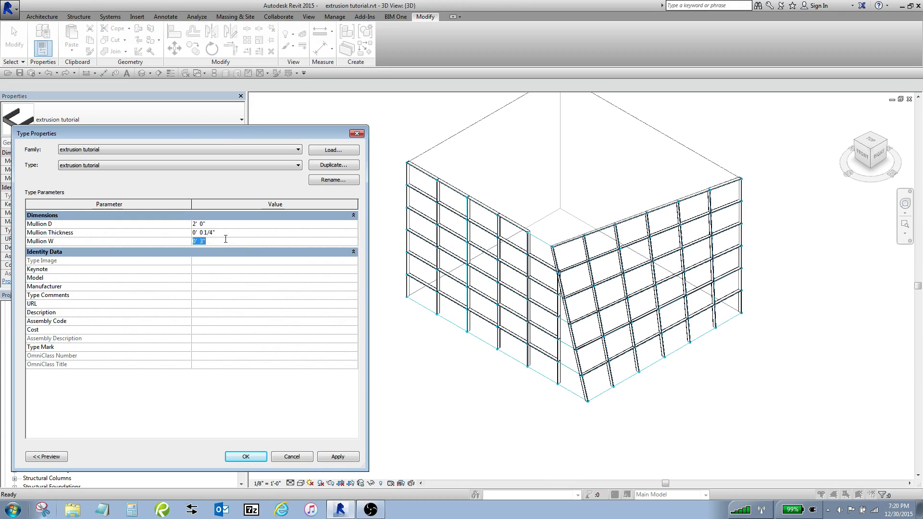
type("6'")
left_click(346, 456)
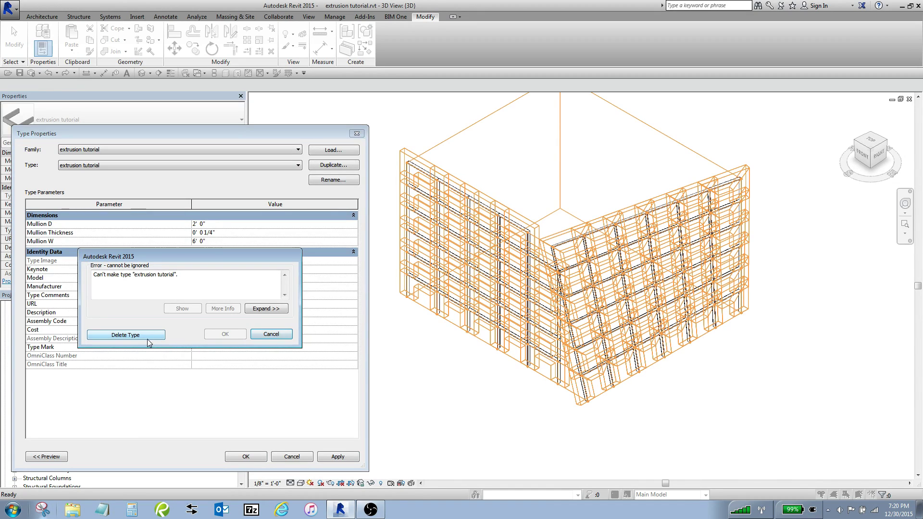
Dismiss the error and try other Mullion D and Mullion W values
left_click(287, 337)
left_click(203, 224)
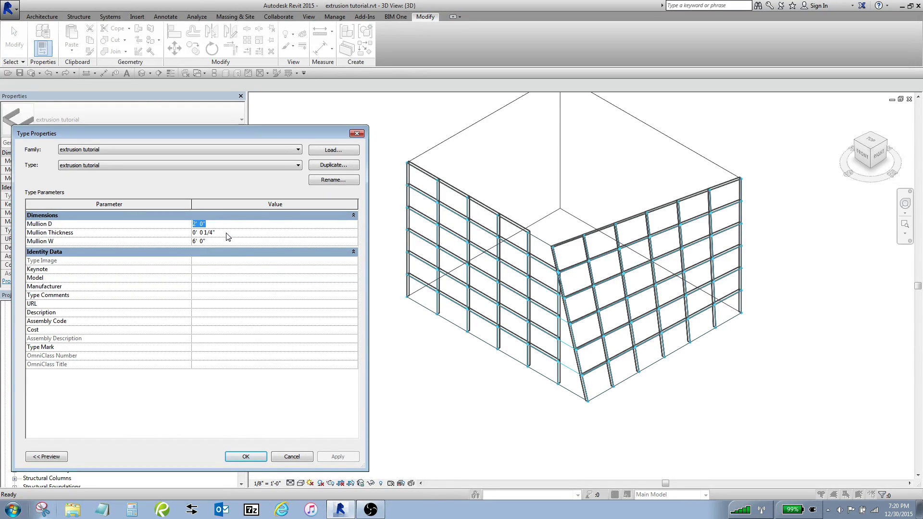
type("143")
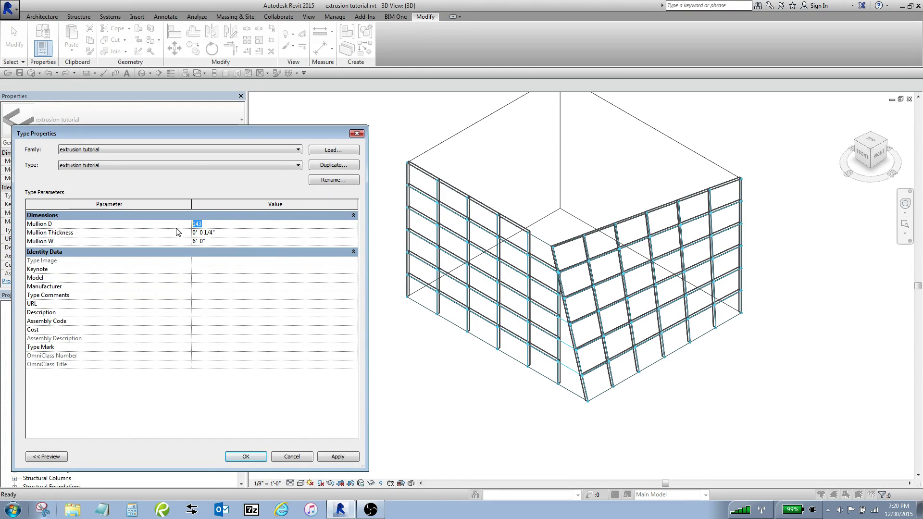
type("1")
left_click(215, 241)
type("3")
key("Return")
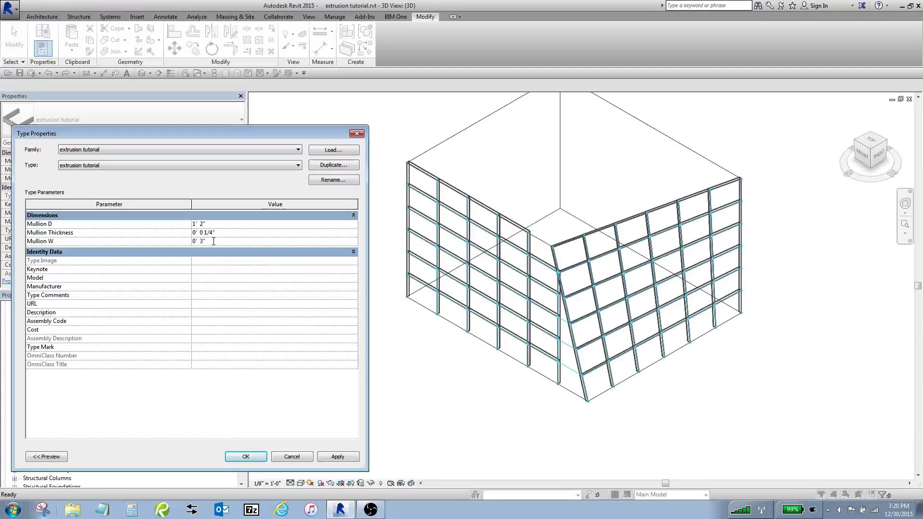
left_click(216, 216)
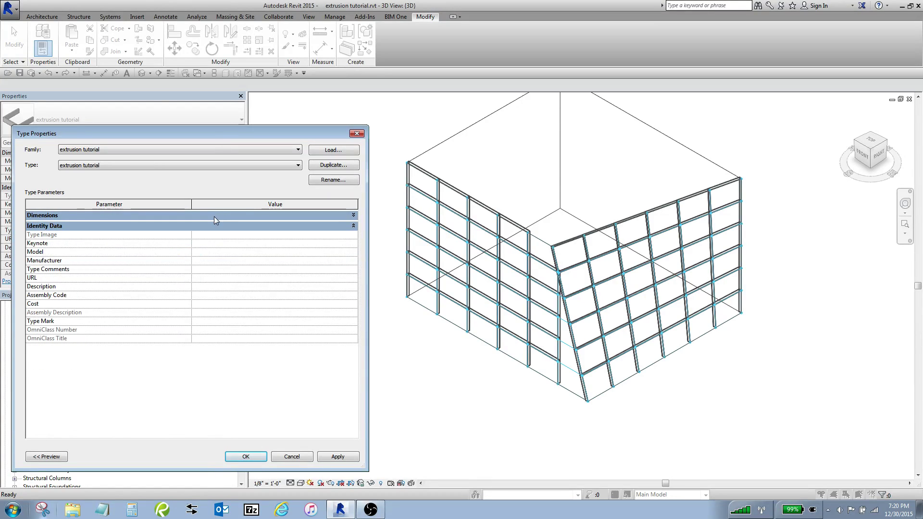
left_click(214, 216)
Set Mullion D to 2' and Mullion W to 6", apply, and close Type Properties
left_click(190, 224)
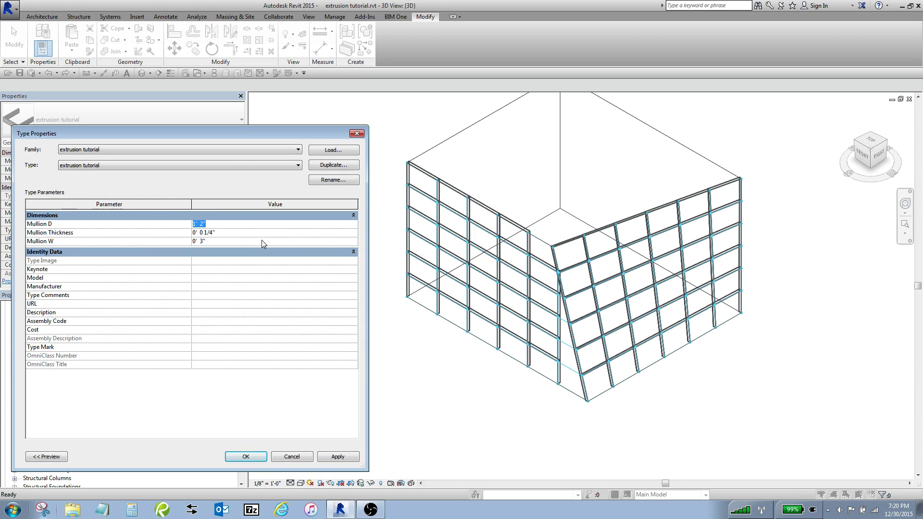
type("2")
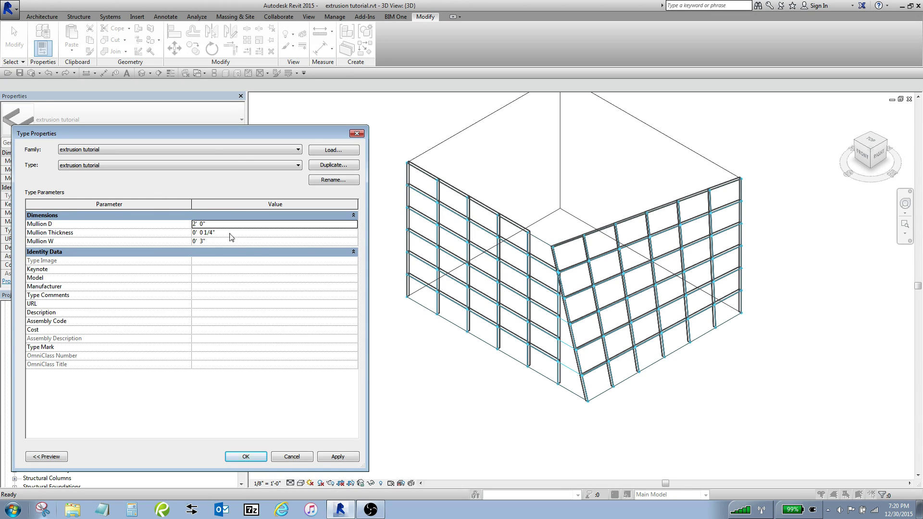
left_click(225, 242)
type("6\"")
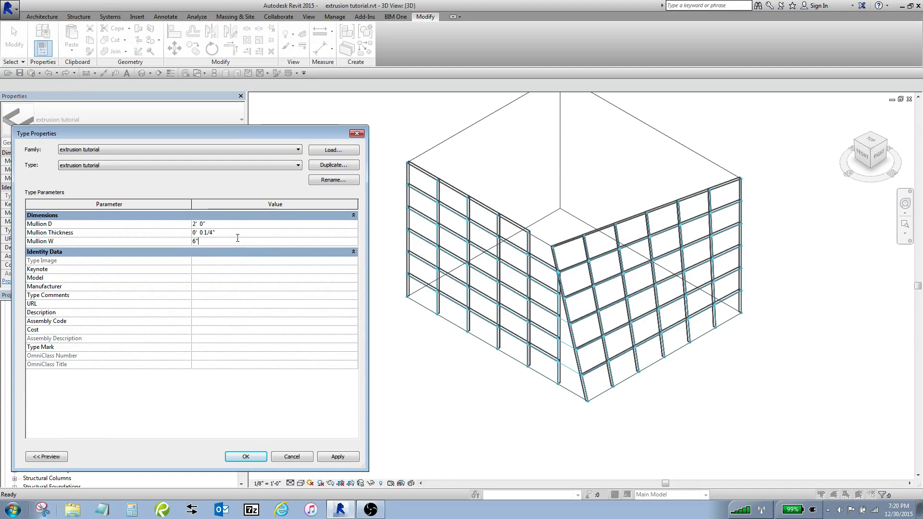
left_click(339, 459)
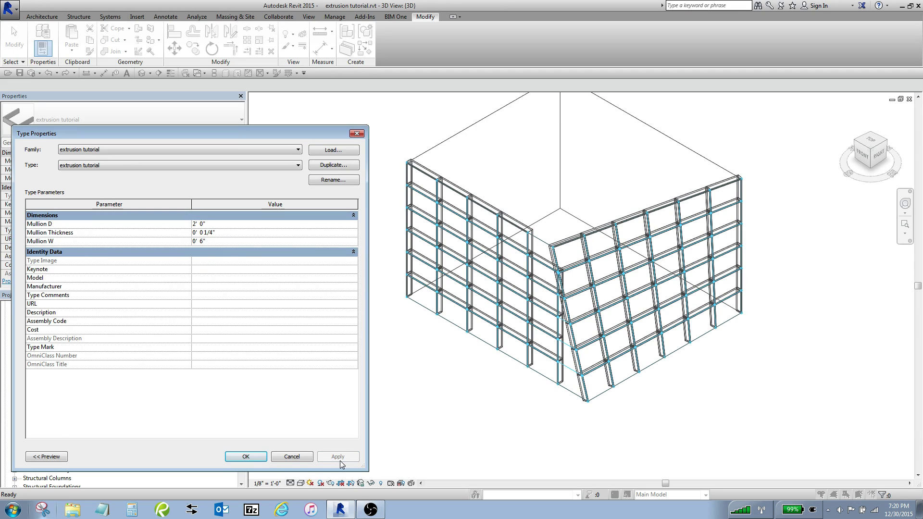
left_click(246, 456)
Zoom in and select one of the resized mullion extrusions
left_click(537, 370)
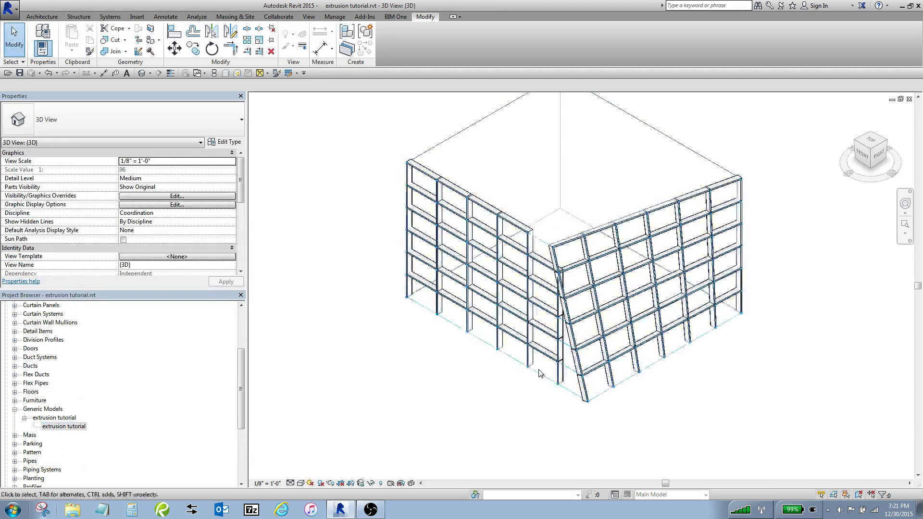
scroll(537, 370, "up", 6)
scroll(695, 354, "down", 5)
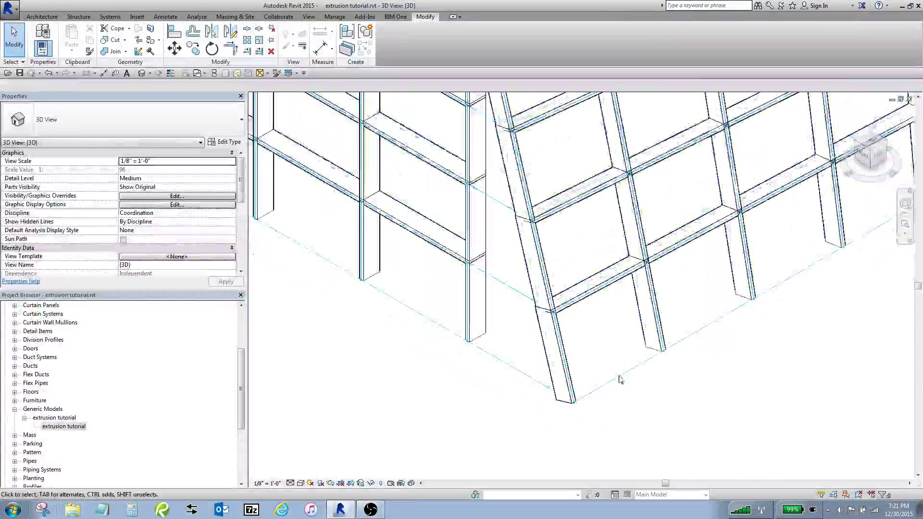
scroll(650, 364, "up", 2)
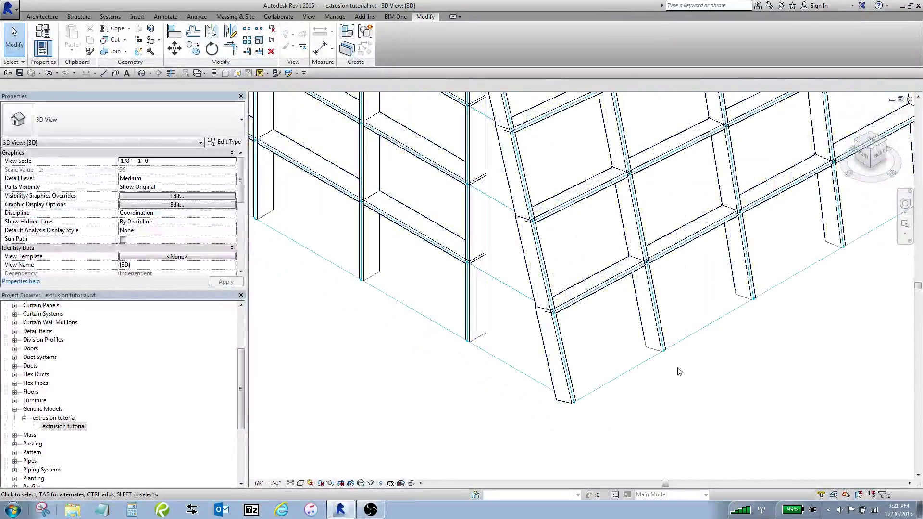
left_click(655, 348)
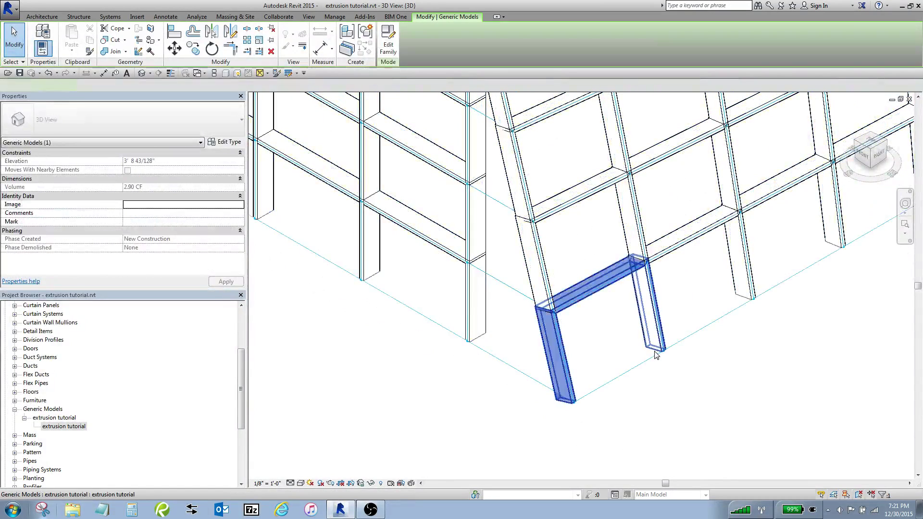
right_click(710, 385)
key("Escape")
Orbit around the mullion's end, then reopen the 'extrusion tutorial' Type Properties
middle_click_drag(691, 383, 624, 226, "shift")
scroll(293, 138, "up", 5)
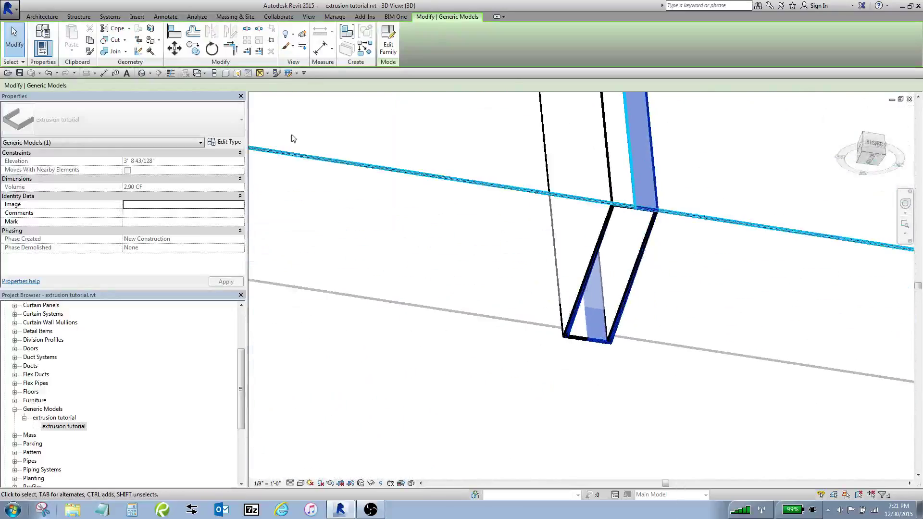
left_click(532, 264)
middle_click_drag(616, 262, 540, 388, "shift")
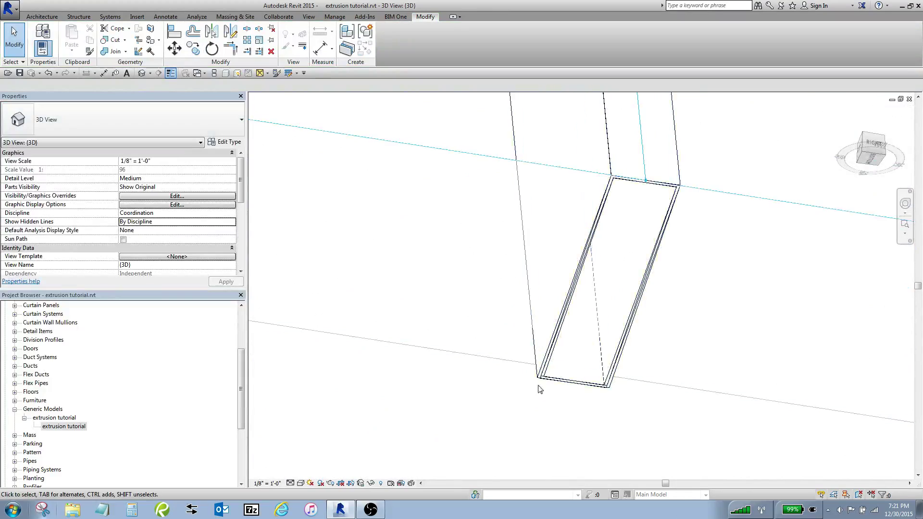
scroll(539, 389, "down", 5)
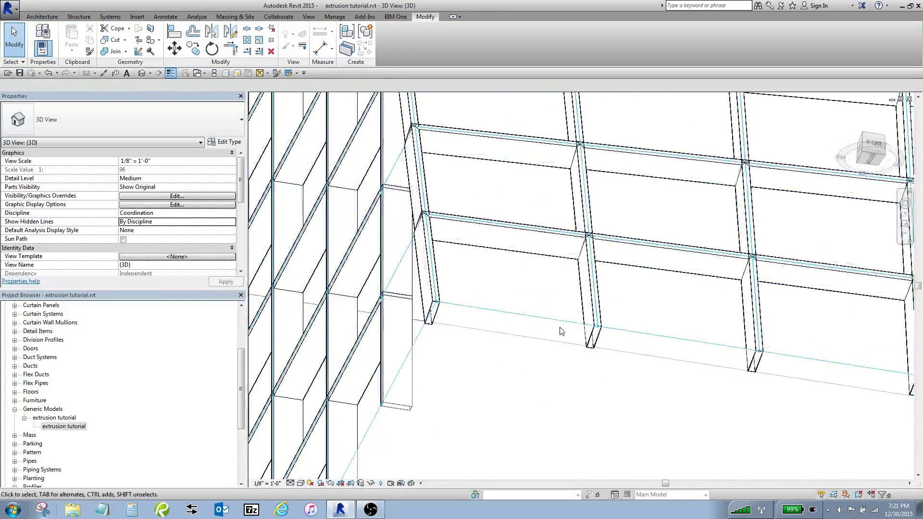
scroll(386, 424, "up", 5)
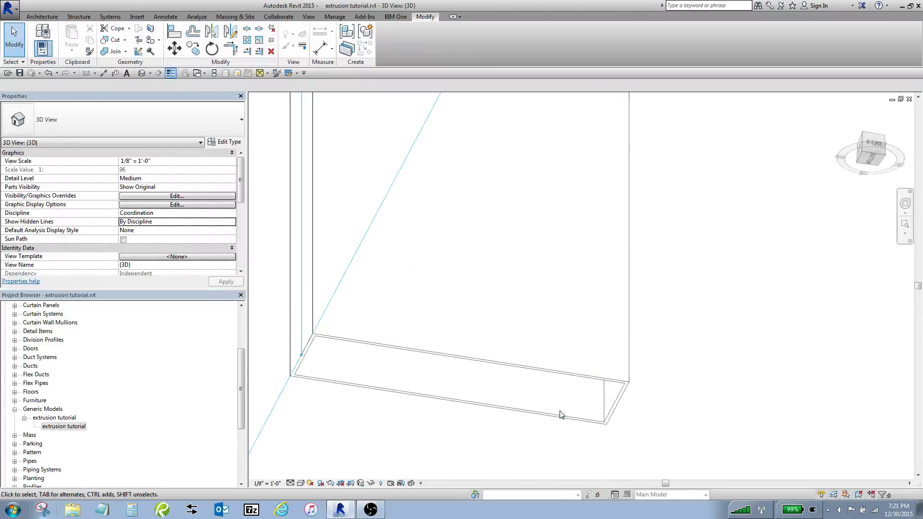
scroll(614, 397, "down", 5)
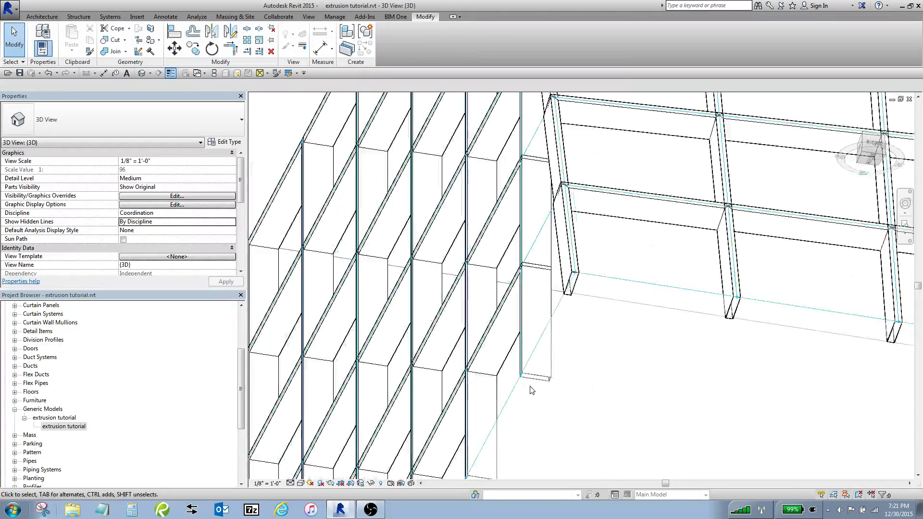
scroll(532, 387, "up", 4)
scroll(532, 387, "up", 3)
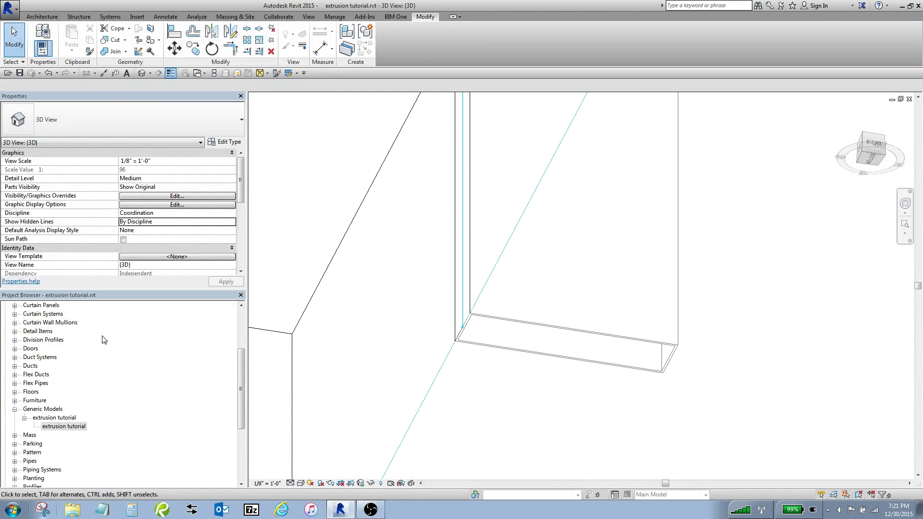
double_click(64, 426)
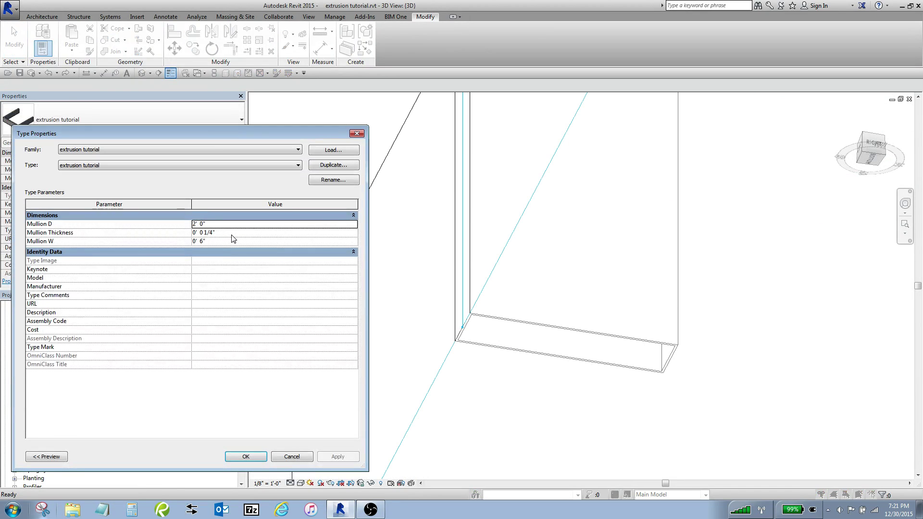
Set Mullion Thickness to 1/2" and apply it
left_click(231, 233)
type("1/")
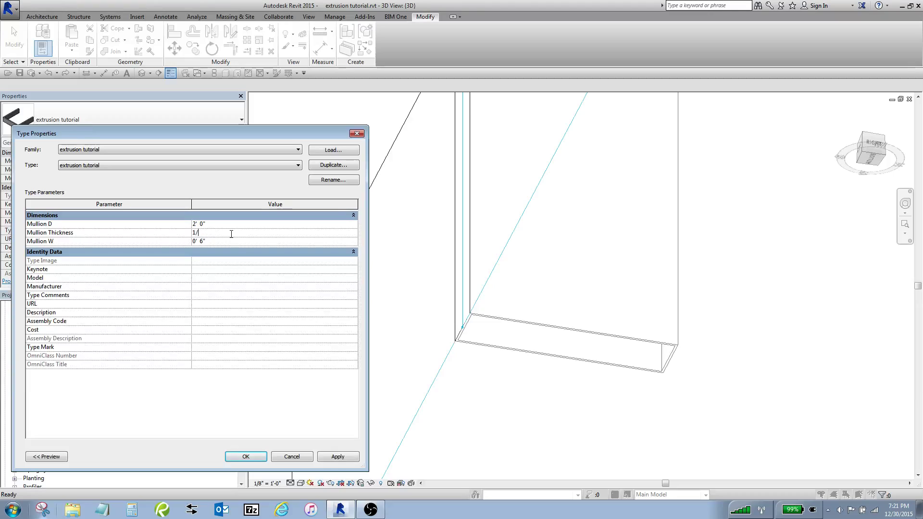
type("2\"")
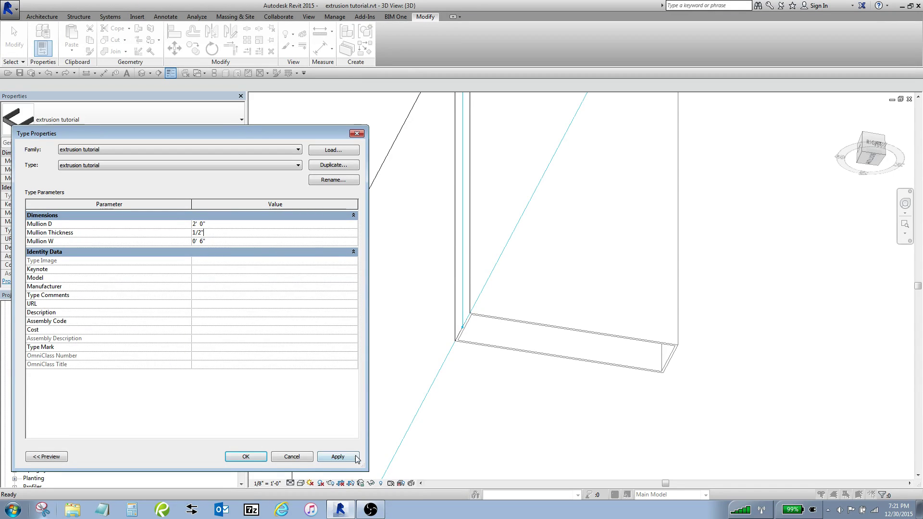
left_click(339, 458)
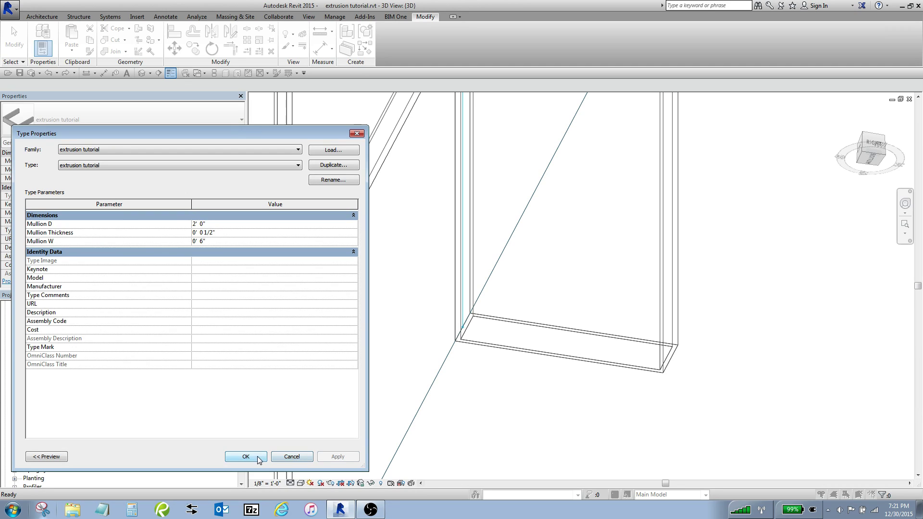
Set Mullion D to 12" and Mullion W to 4", apply, and close Type Properties
left_click(213, 223)
type("12\"")
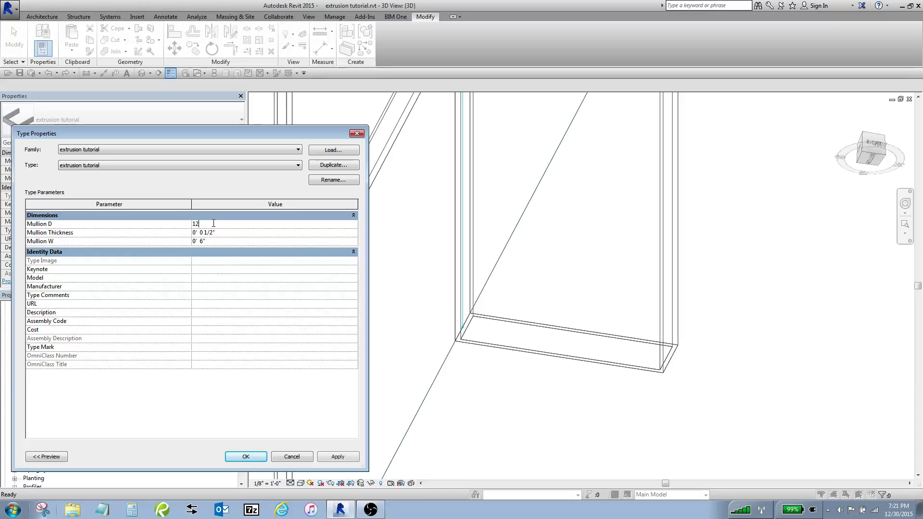
left_click(217, 241)
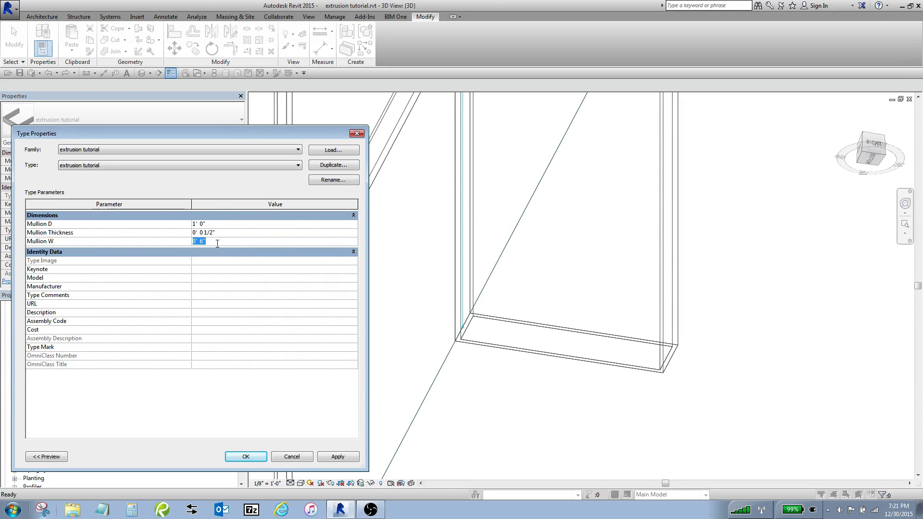
type("4\"")
left_click(337, 457)
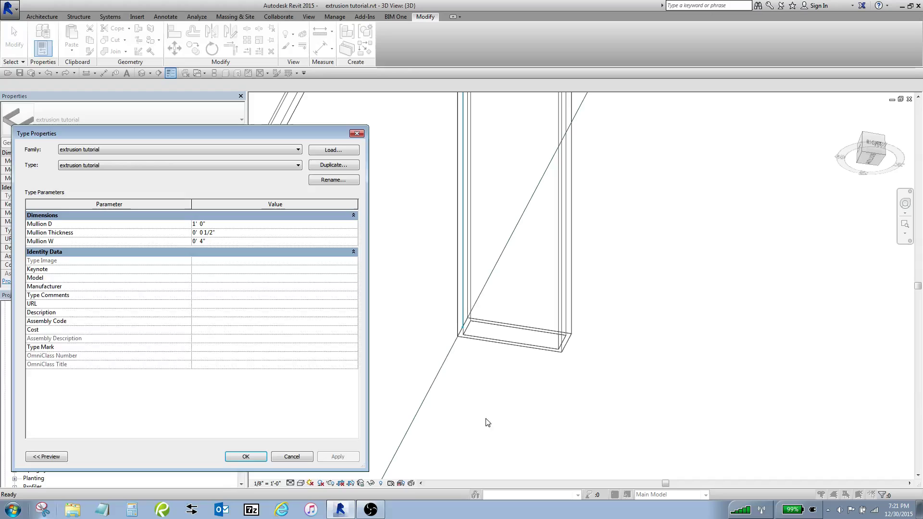
left_click(246, 457)
scroll(524, 332, "up", 3)
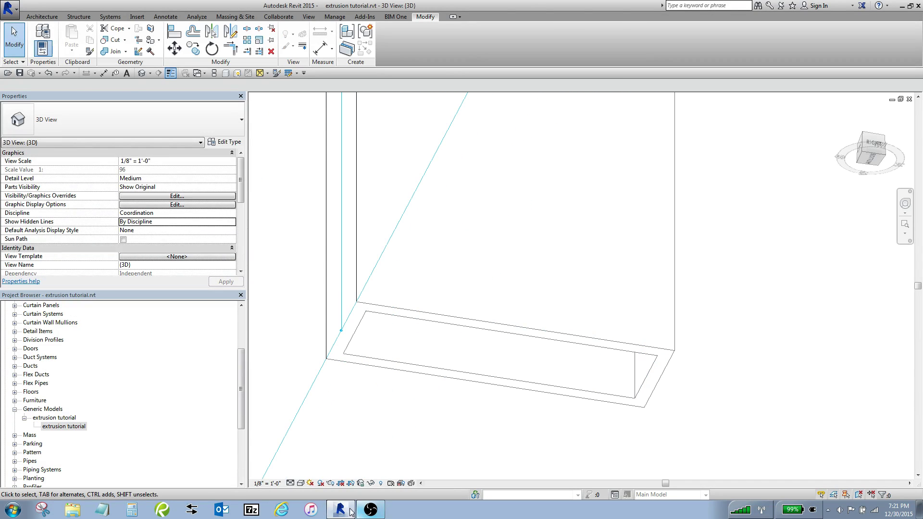